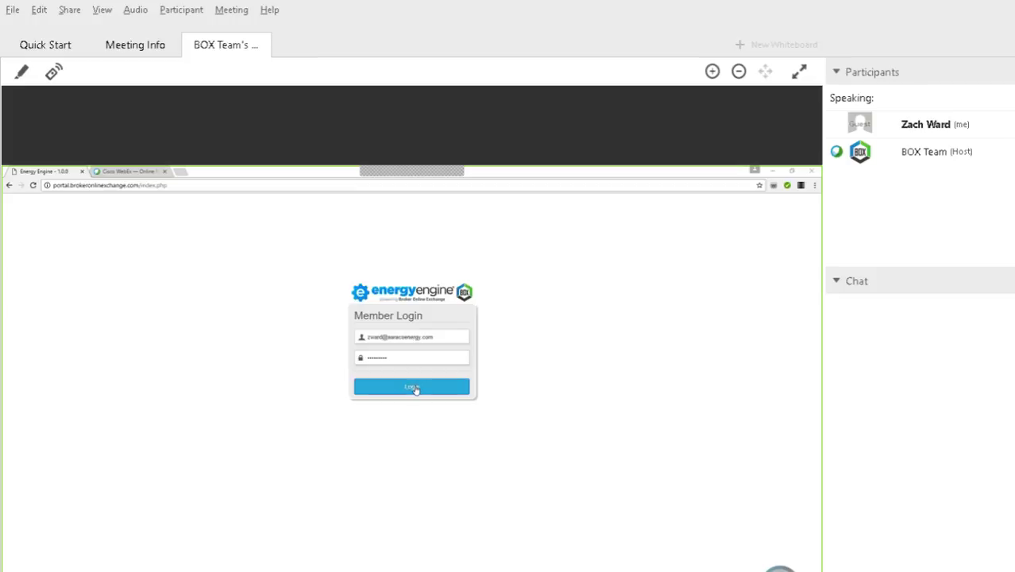
- Sign into the Energy Engine member portal from the Member Login form
left_click(413, 387)
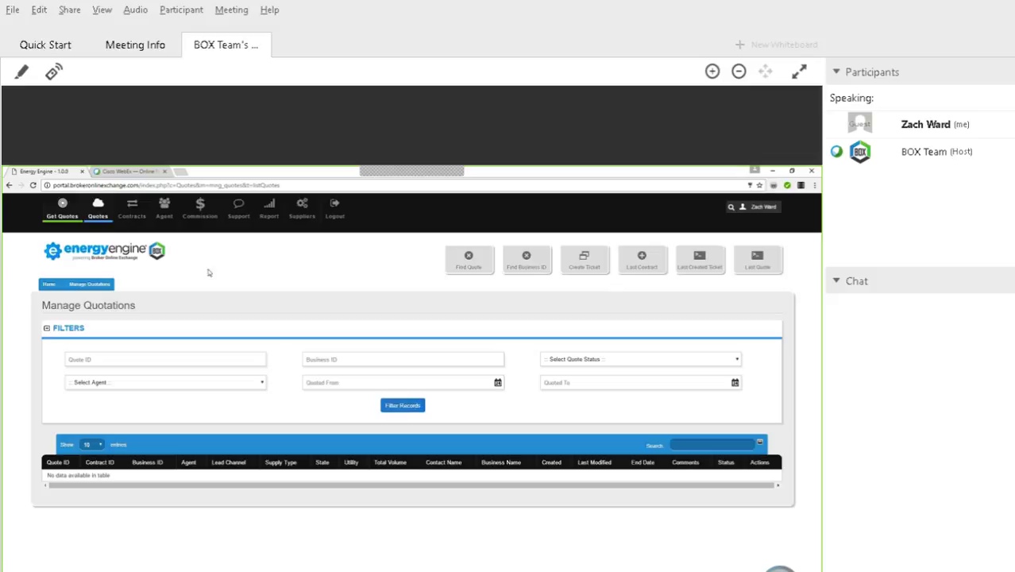
mouse_move(107, 216)
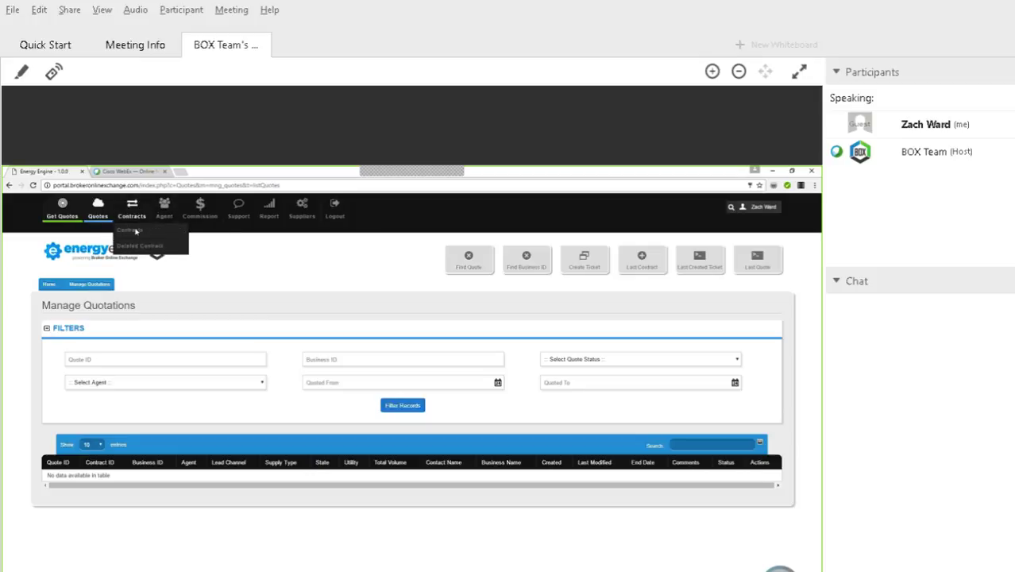
left_click(121, 229)
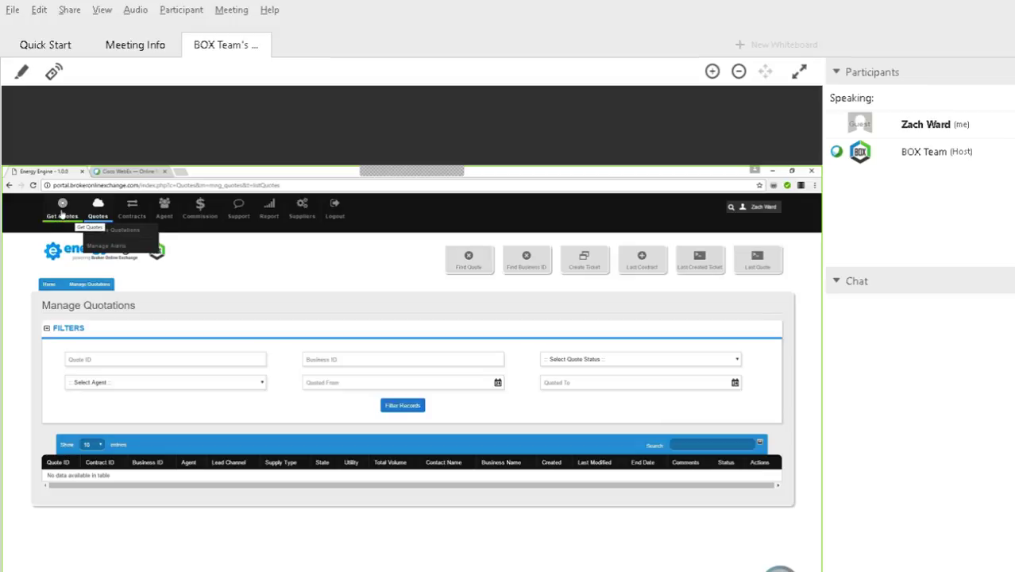
left_click(62, 212)
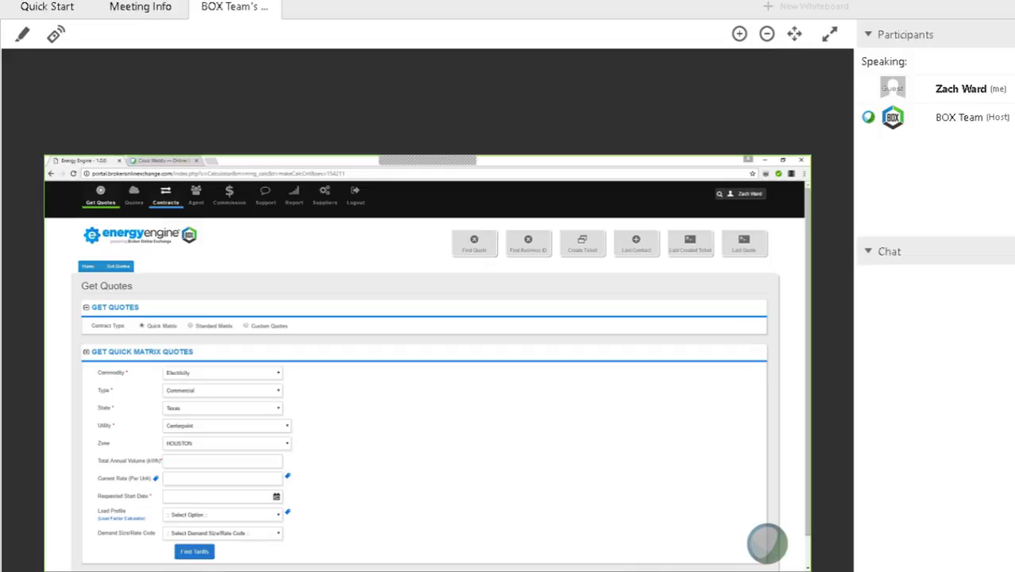
- Enter a Total Annual Volume of 382,000 kWh and a current rate of .075 per unit
type("3,828,")
type("000")
left_click(225, 484)
type(".")
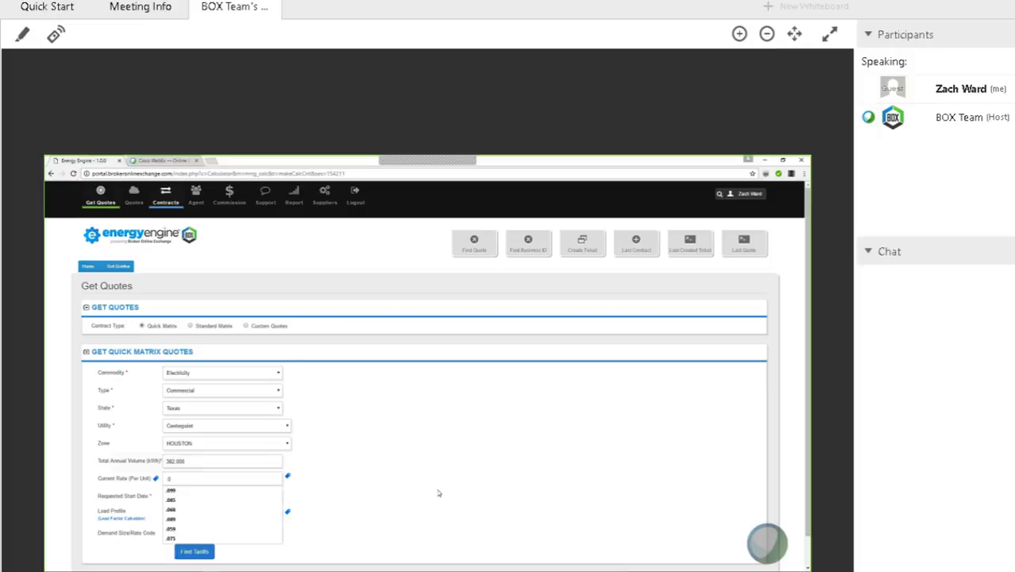
type("074")
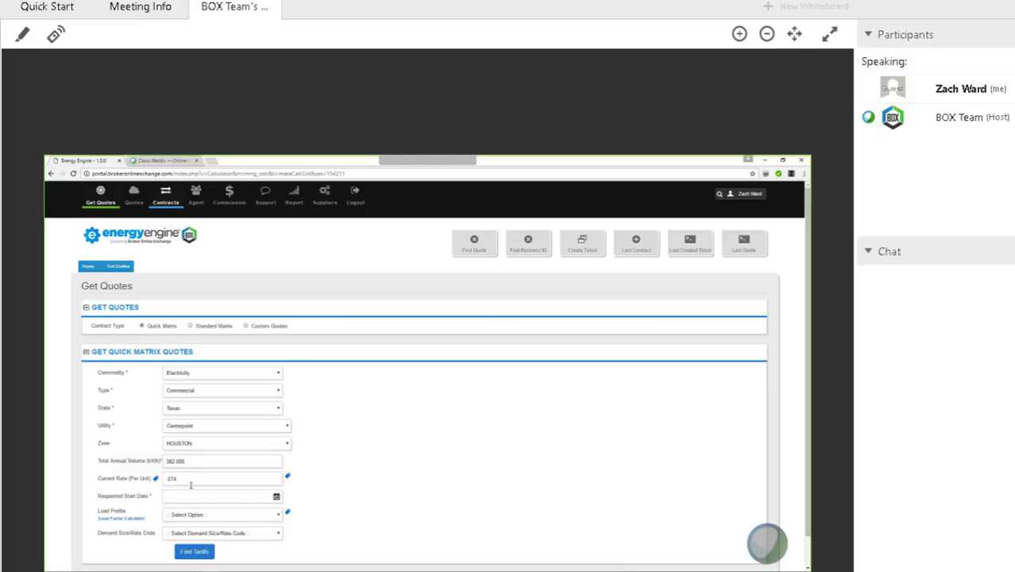
key("BackSpace")
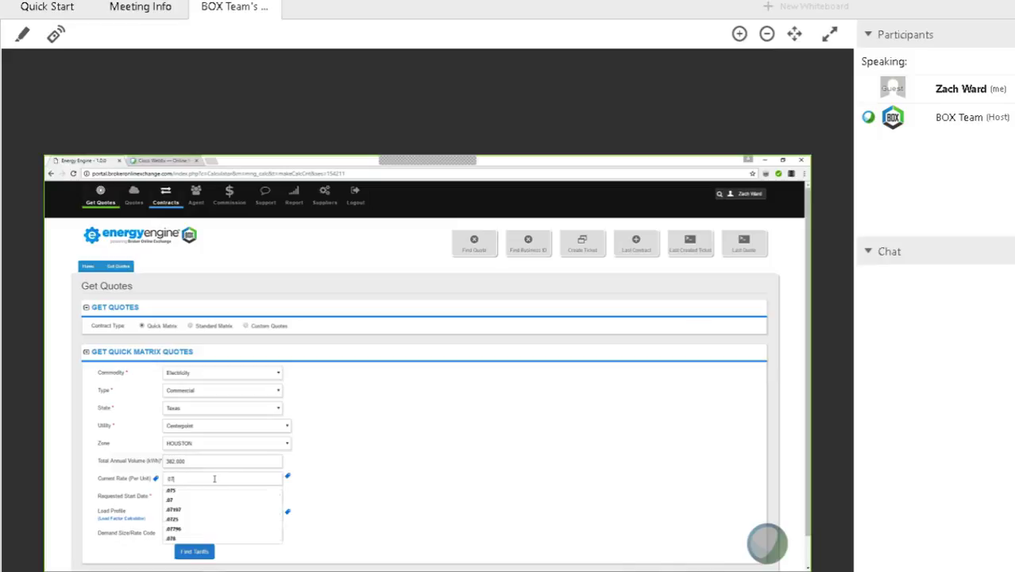
type("5")
left_click(208, 490)
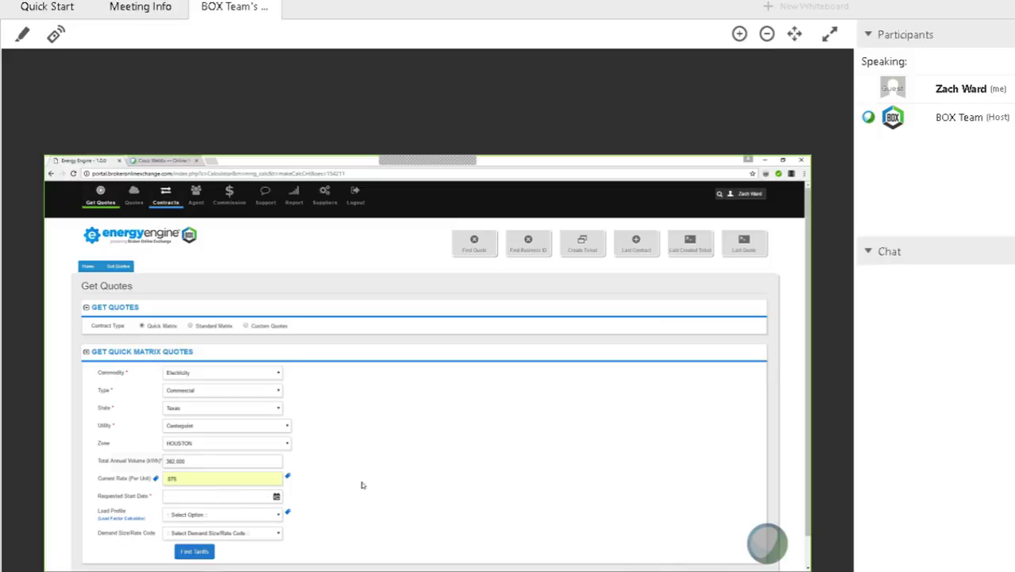
- Pick December 25, 2018 as the Requested Start Date in the calendar
left_click(276, 496)
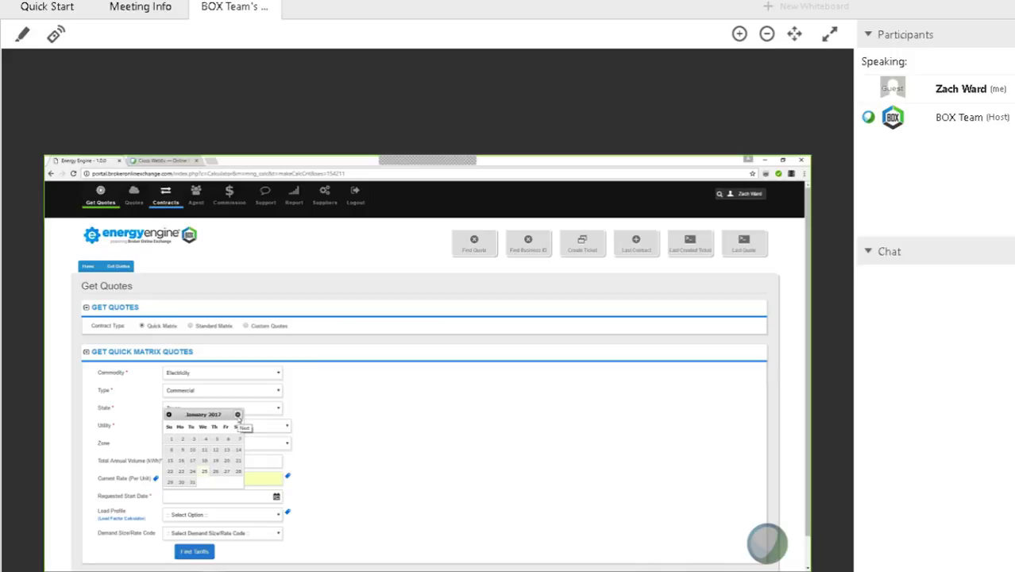
left_click(237, 416)
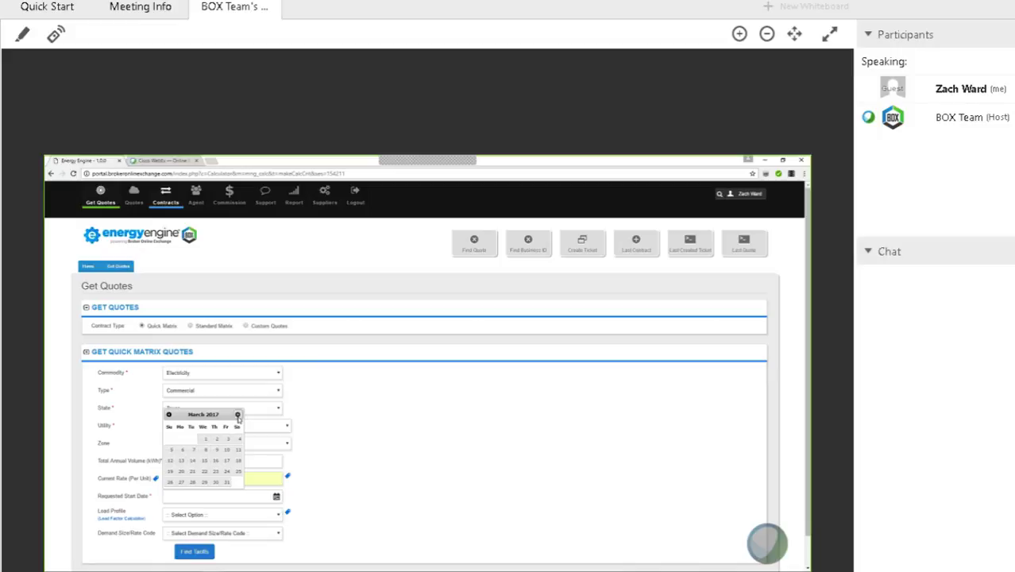
left_click(238, 415)
left_click(238, 416)
left_click(238, 416)
left_click(237, 416)
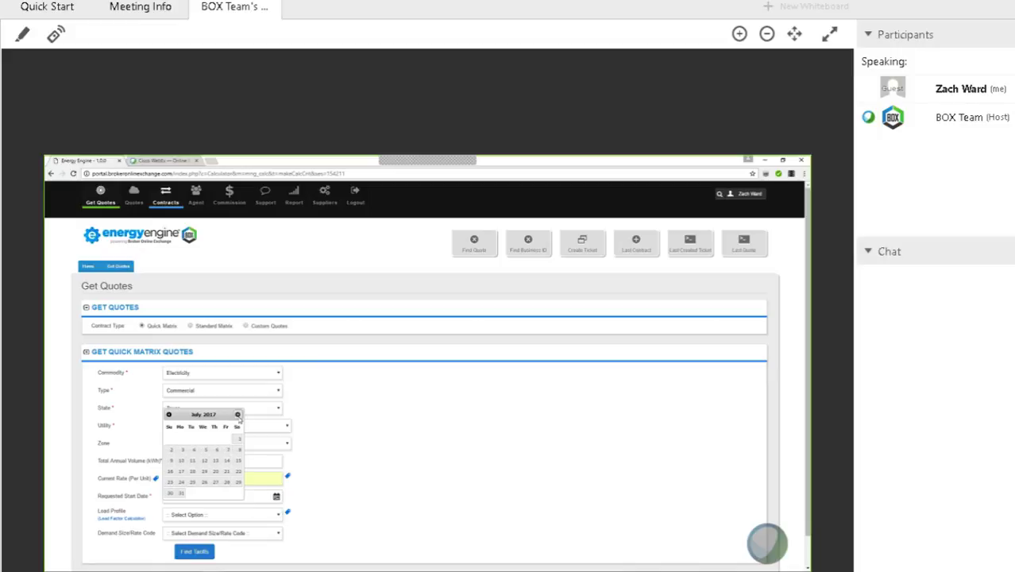
left_click(238, 416)
left_click(238, 415)
left_click(237, 414)
left_click(238, 415)
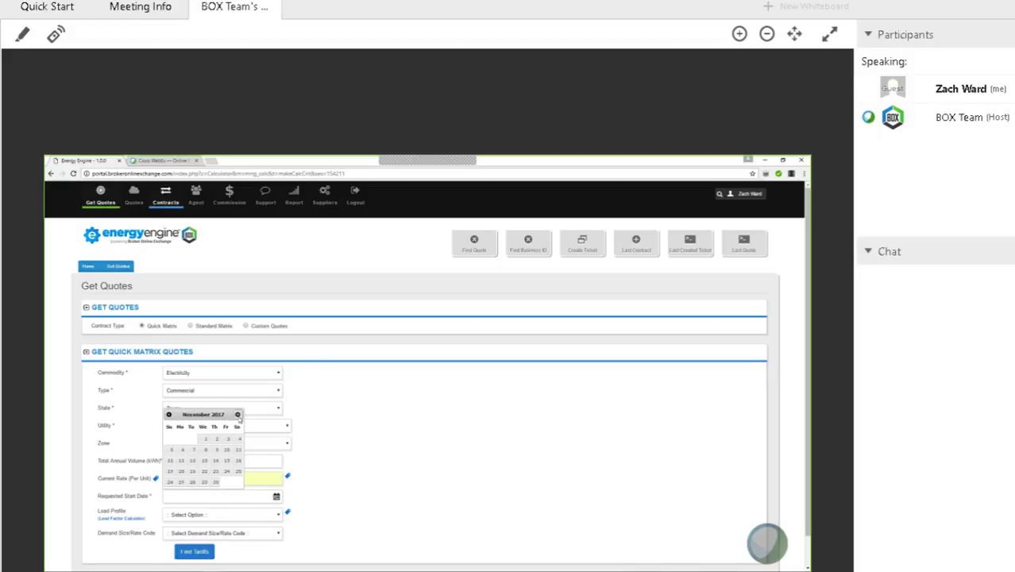
left_click(238, 415)
left_click(238, 415)
left_click(237, 414)
left_click(238, 415)
left_click(237, 415)
left_click(238, 414)
left_click(238, 414)
left_click(238, 415)
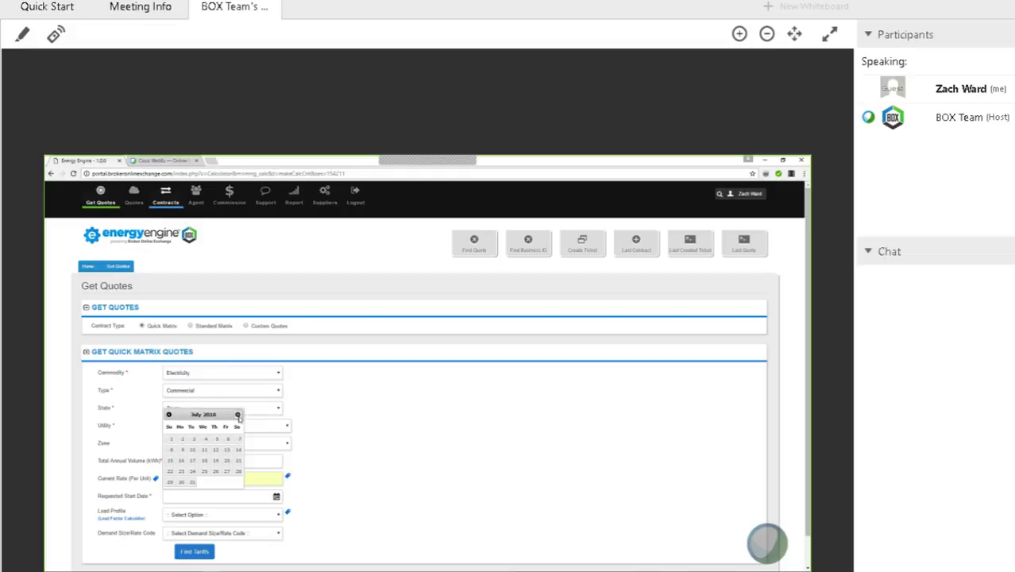
left_click(238, 415)
left_click(237, 415)
left_click(237, 415)
left_click(237, 415)
left_click(237, 415)
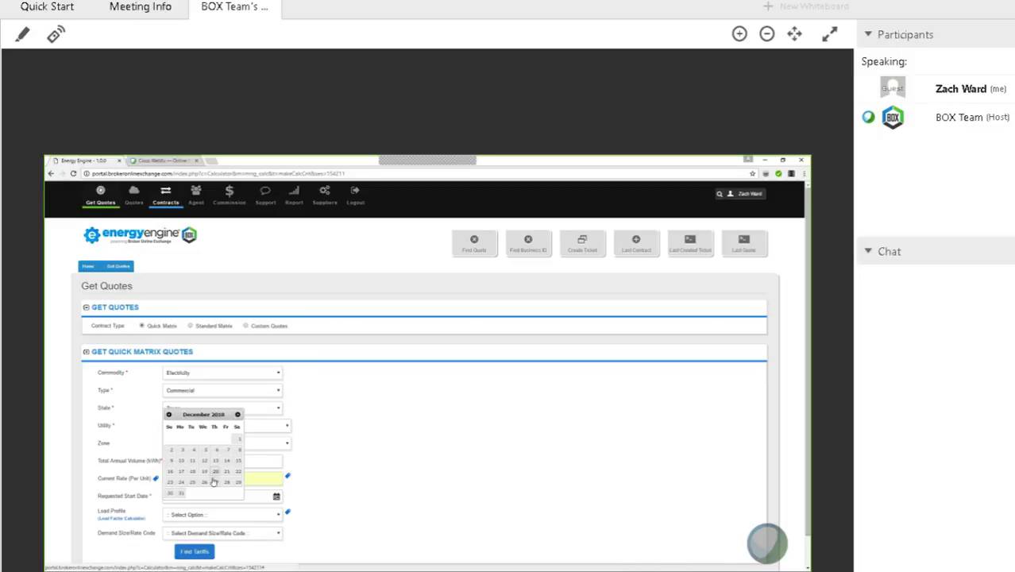
left_click(191, 483)
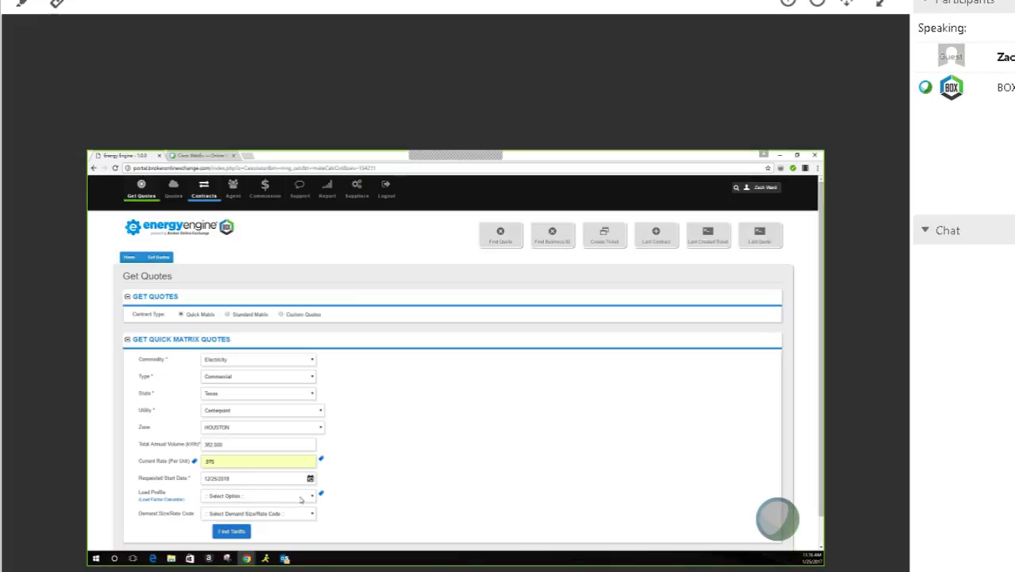
left_click(302, 498)
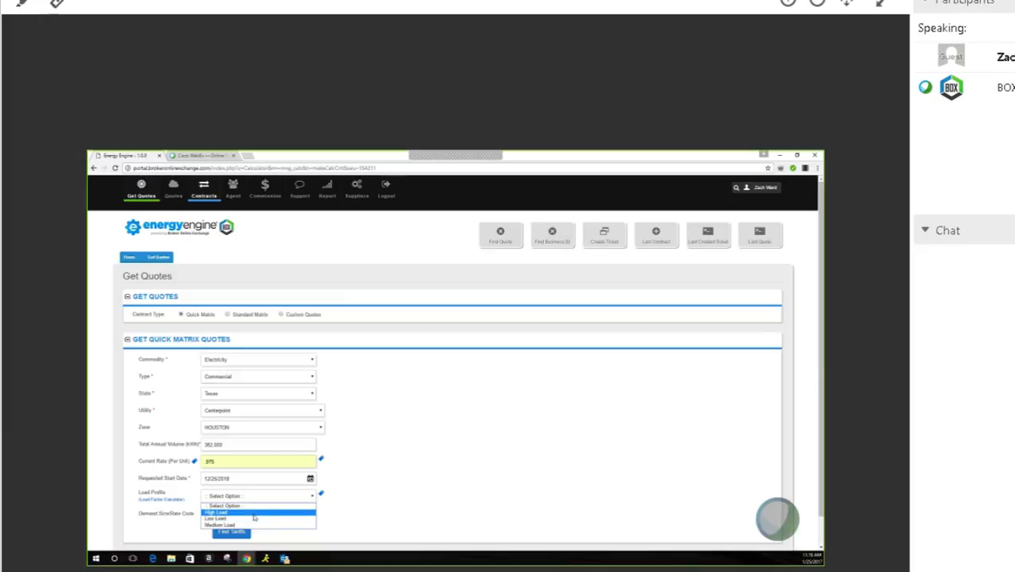
left_click(430, 466)
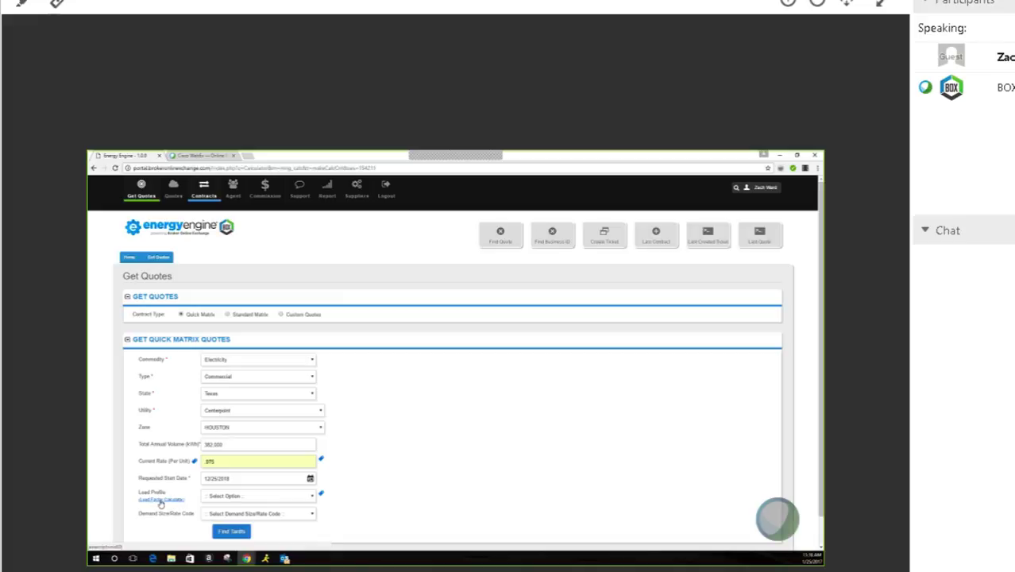
- Bring up the Load Factor Calculator under Load Profile, ready for Monthly Usage (kWh) entry
left_click(161, 500)
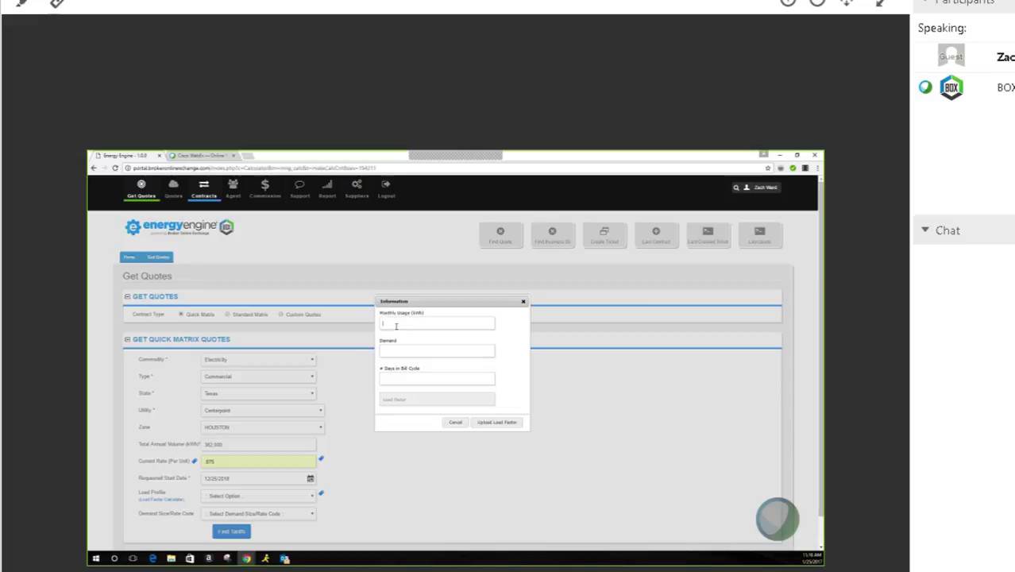
left_click(396, 326)
key("BackSpace")
key("BackSpace")
key("BackSpace")
type("0000")
left_click(454, 423)
- Dismiss the load factor calculator without applying it and expand the Utility list
left_click(455, 422)
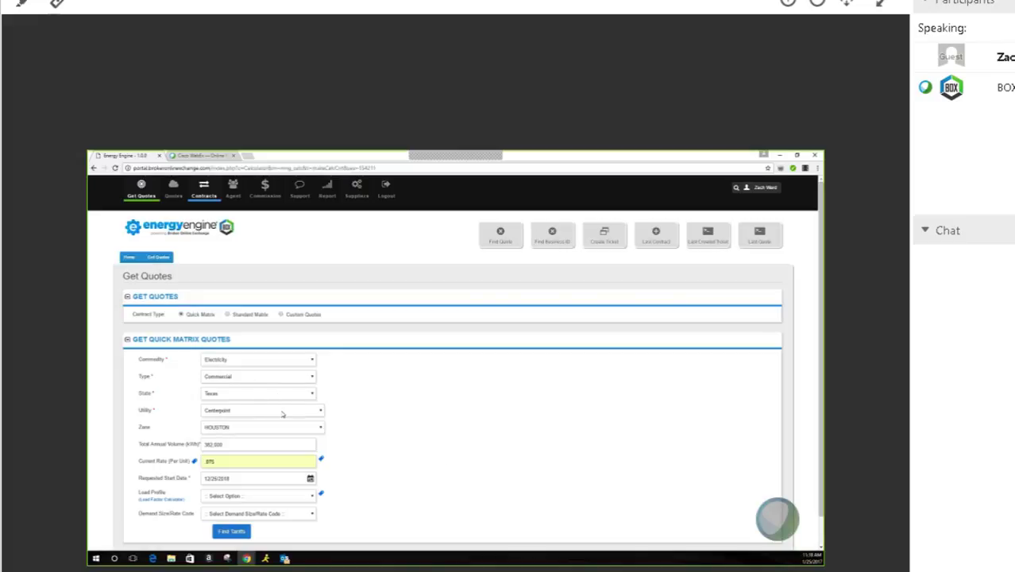
left_click(282, 413)
- Collapse the Utility list keeping Centerpoint and begin overwriting the 382,000 Total Annual Volume
left_click(282, 413)
key("ctrl+a")
type("8")
- Finish the new Total Annual Volume and replace the current rate with .047
type("000")
key("Tab")
key("BackSpace")
type(".0")
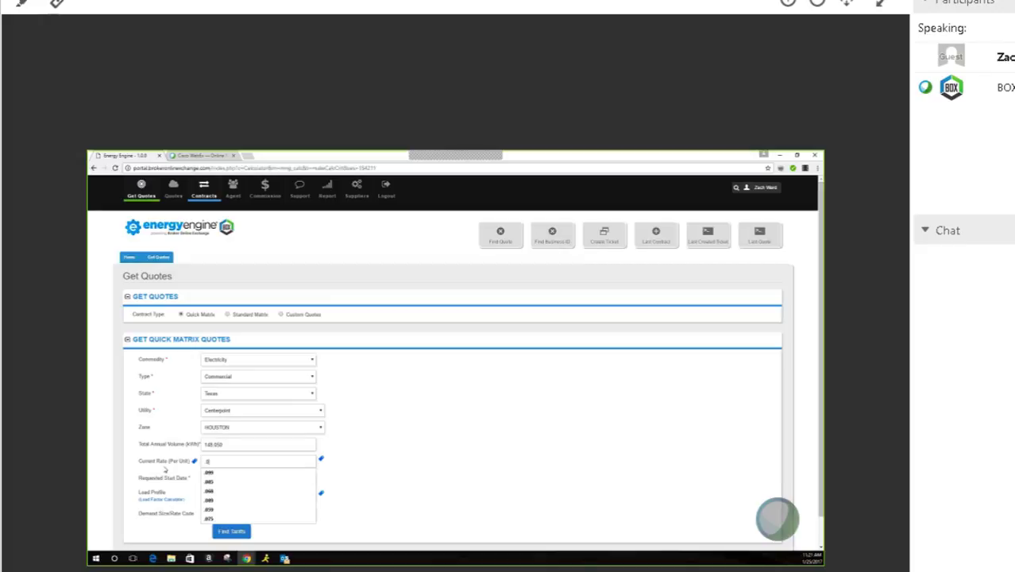
type("47")
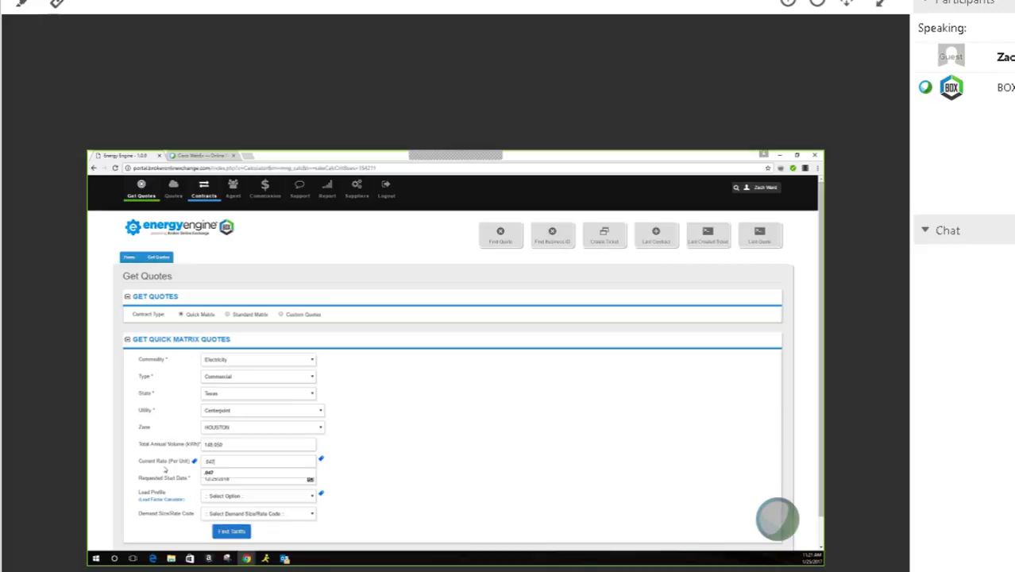
- Dismiss the current-rate suggestions and bring up the Requested Start Date calendar
left_click(165, 470)
left_click(310, 480)
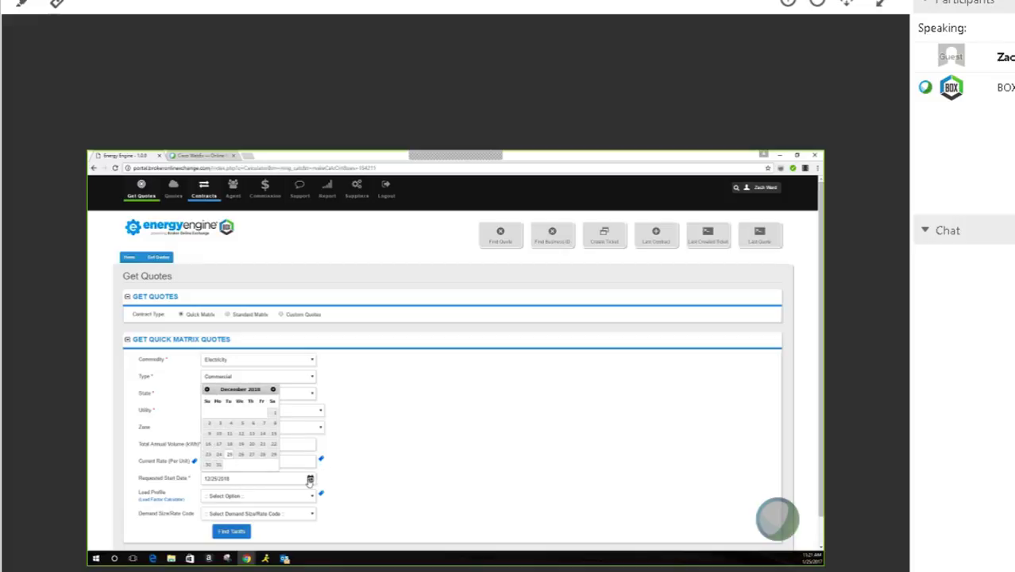